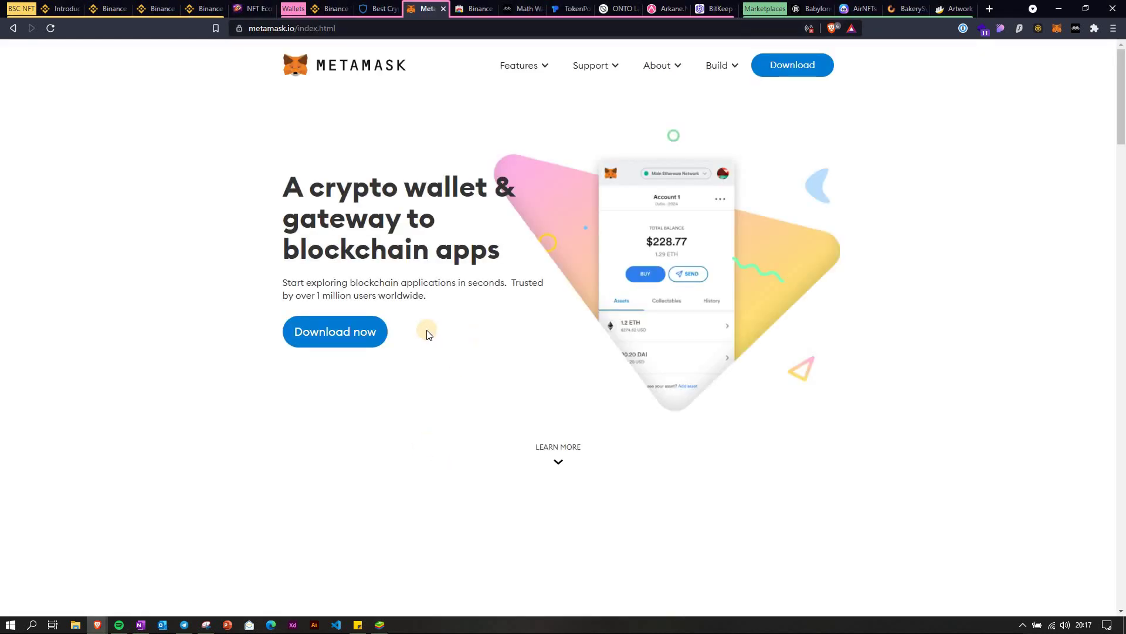
# Step: Launch the MetaMask mobile app from the BlueStacks Android home screen
pyautogui.click(379, 626)
pyautogui.click(1019, 539)
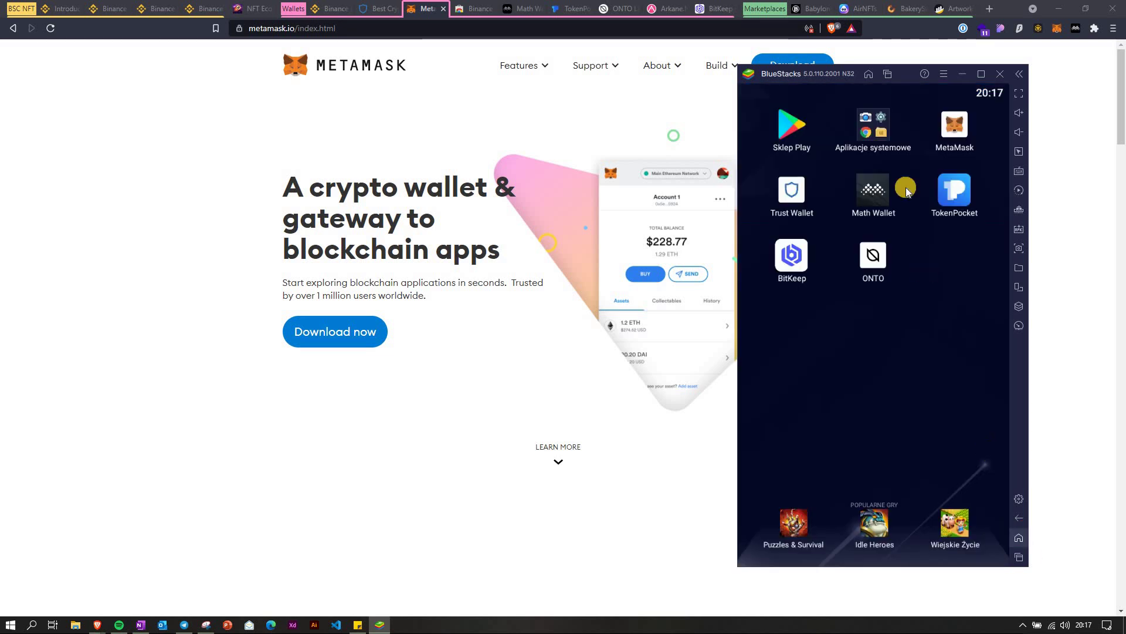
pyautogui.click(960, 126)
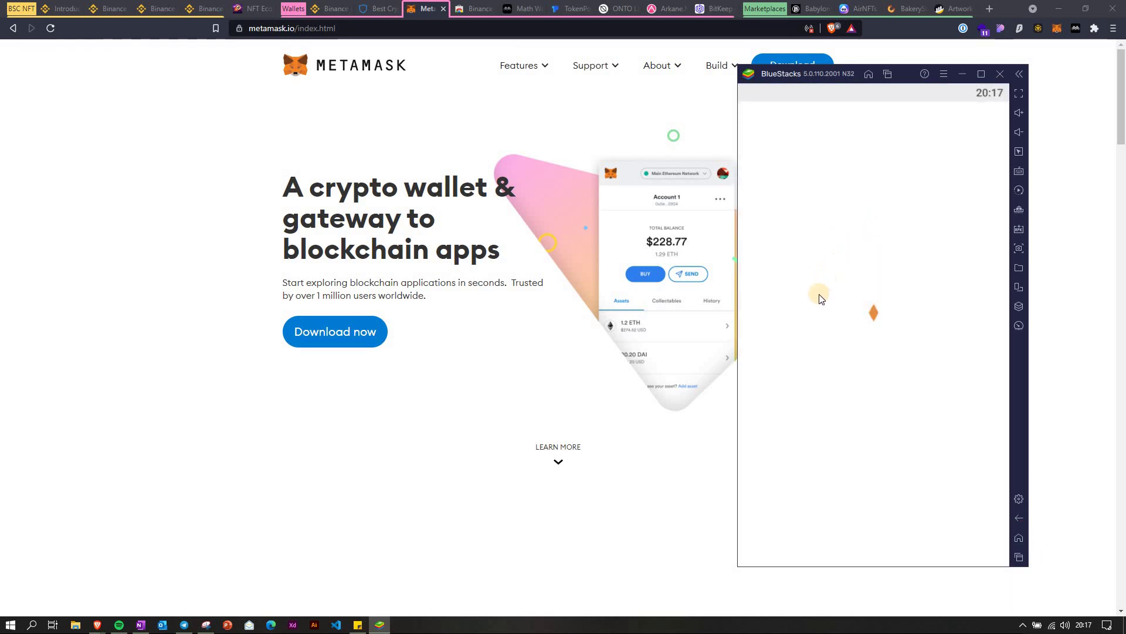
# Step: Move the emulator window left and bring Brave's metamask.io homepage back in front
pyautogui.moveTo(804, 73); pyautogui.dragTo(780, 72)
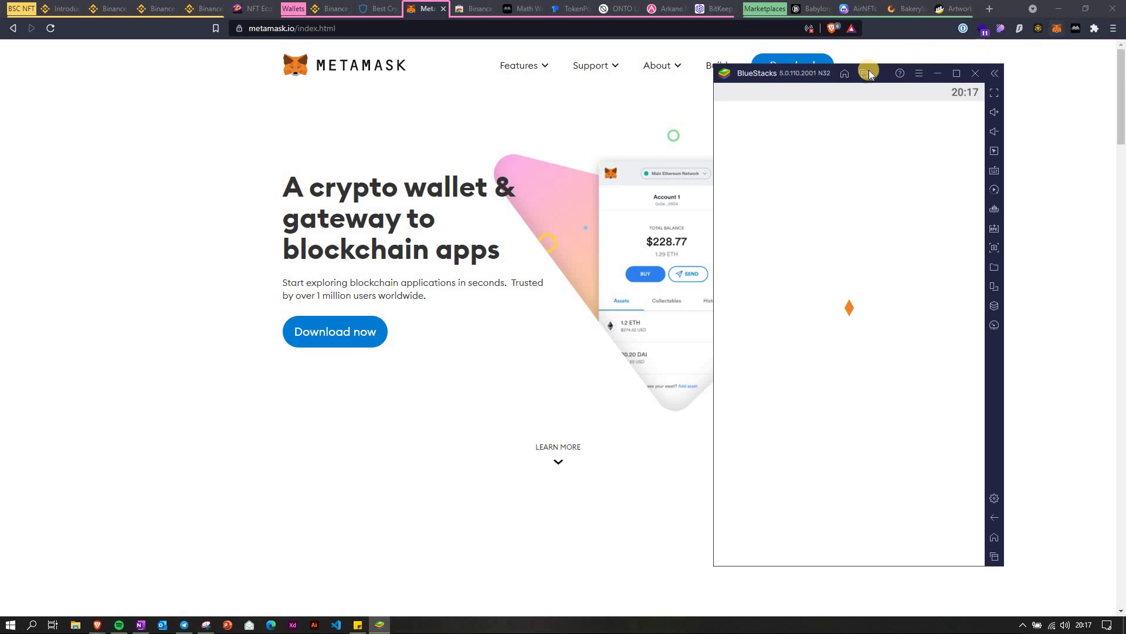
pyautogui.moveTo(869, 73); pyautogui.dragTo(794, 72)
pyautogui.click(1053, 30)
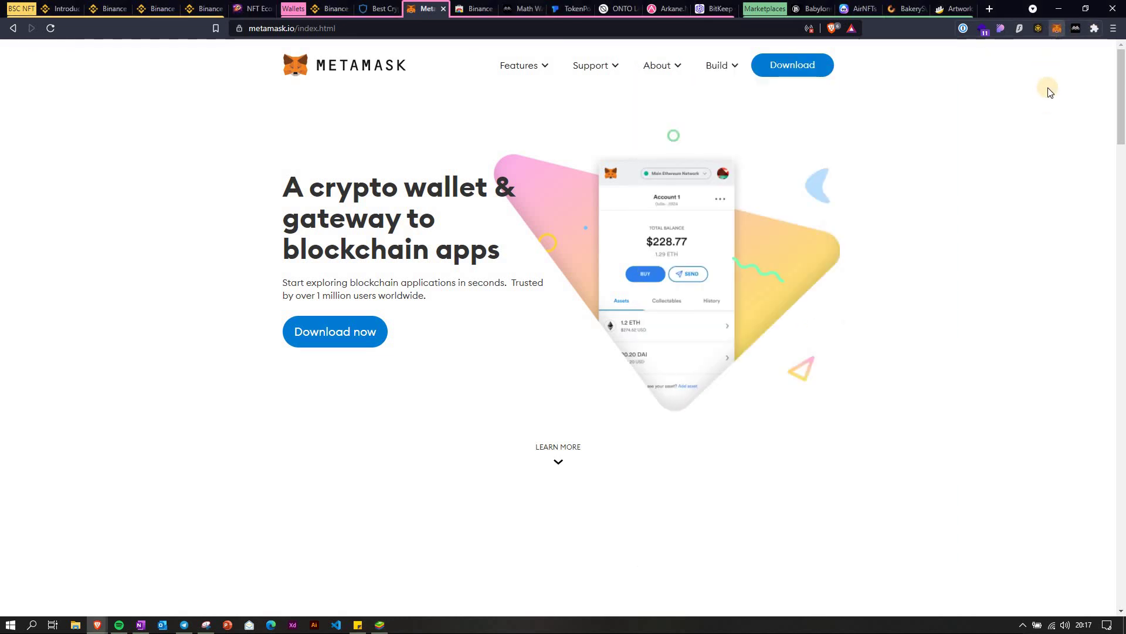
# Step: Place the MetaMask app's NFTs tab with the Artwork NFT beside the extension wallet's 0.2966 BNB balance
pyautogui.click(1058, 34)
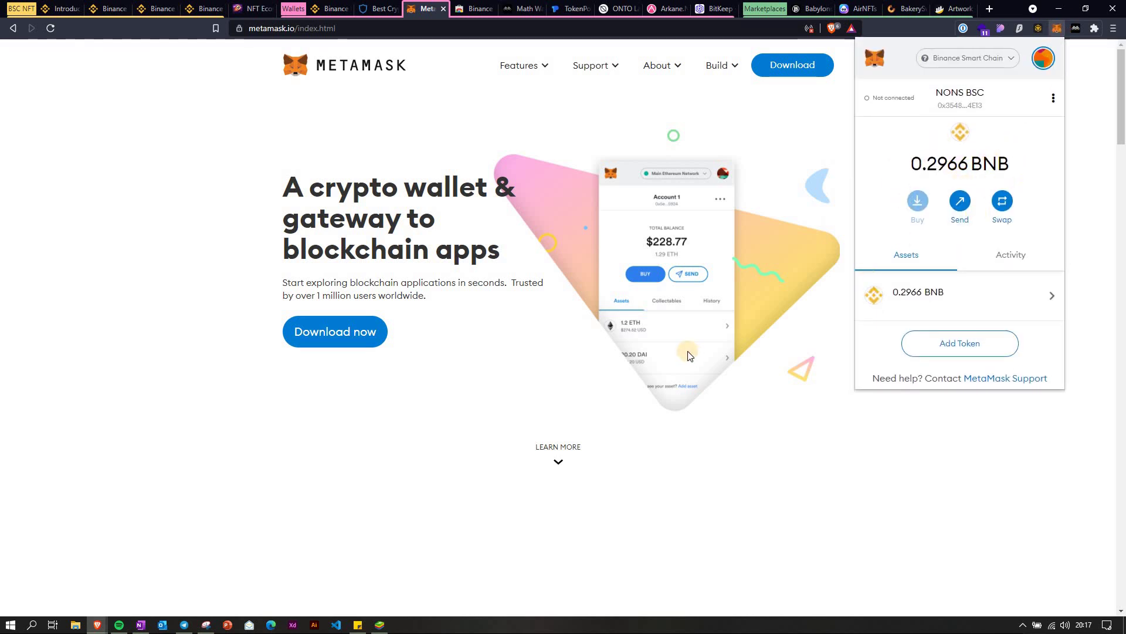
pyautogui.click(382, 625)
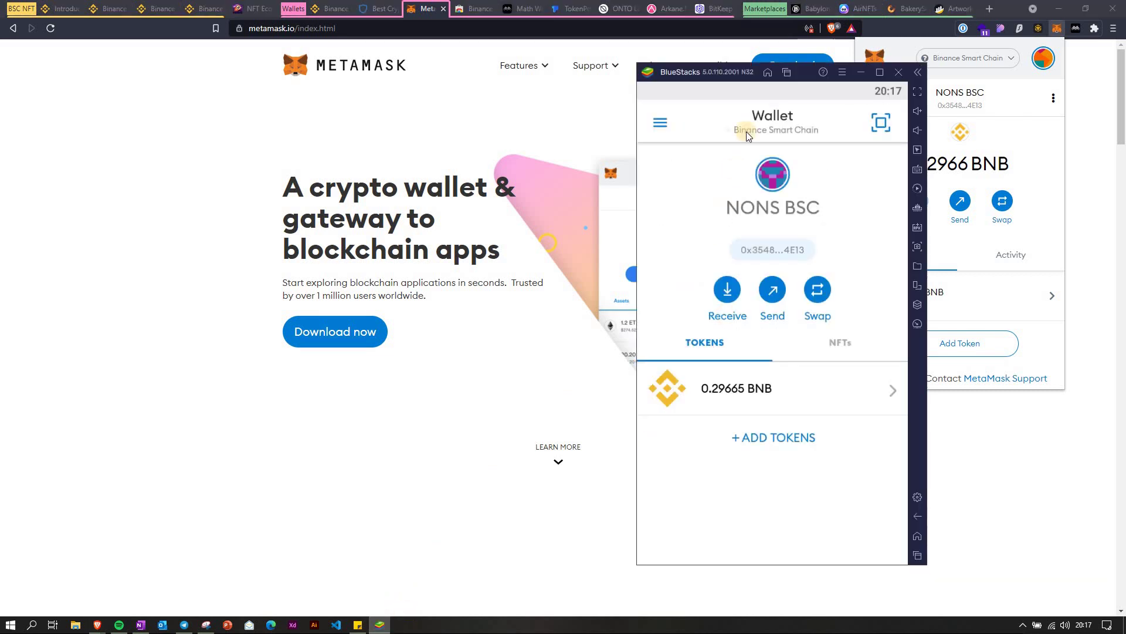
pyautogui.moveTo(681, 67); pyautogui.dragTo(522, 65)
pyautogui.click(672, 339)
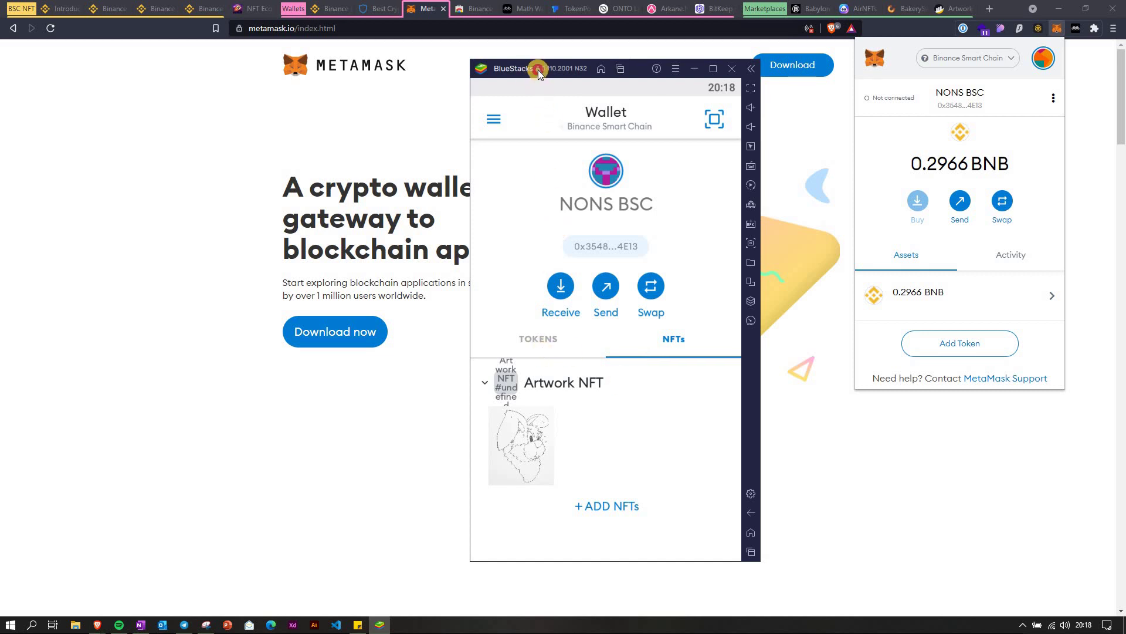
pyautogui.moveTo(537, 69); pyautogui.dragTo(587, 68)
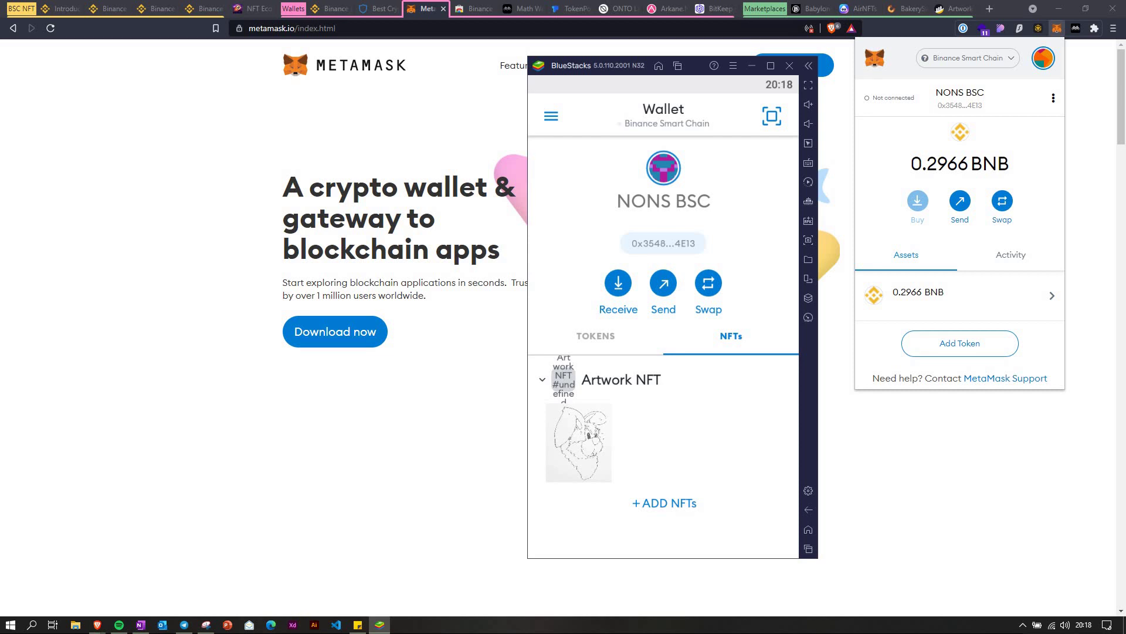
# Step: Switch Brave to the binance.org tab showing its Choose a Wallet dialog
pyautogui.click(331, 9)
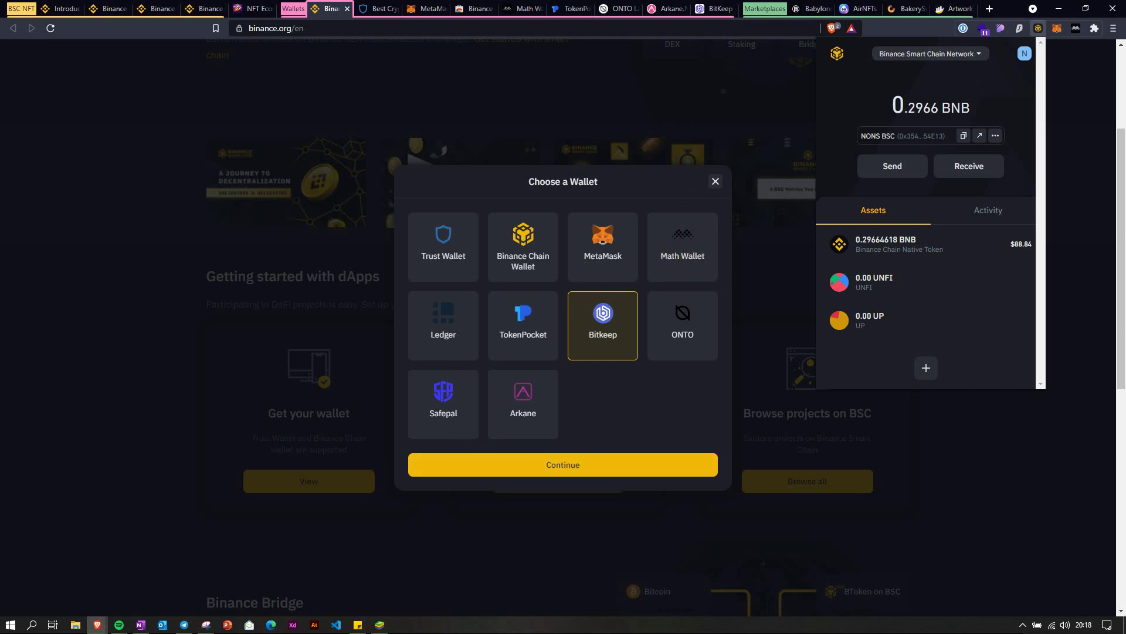
# Step: Launch Math Wallet in BlueStacks and open its wallet collectibles list
pyautogui.click(376, 627)
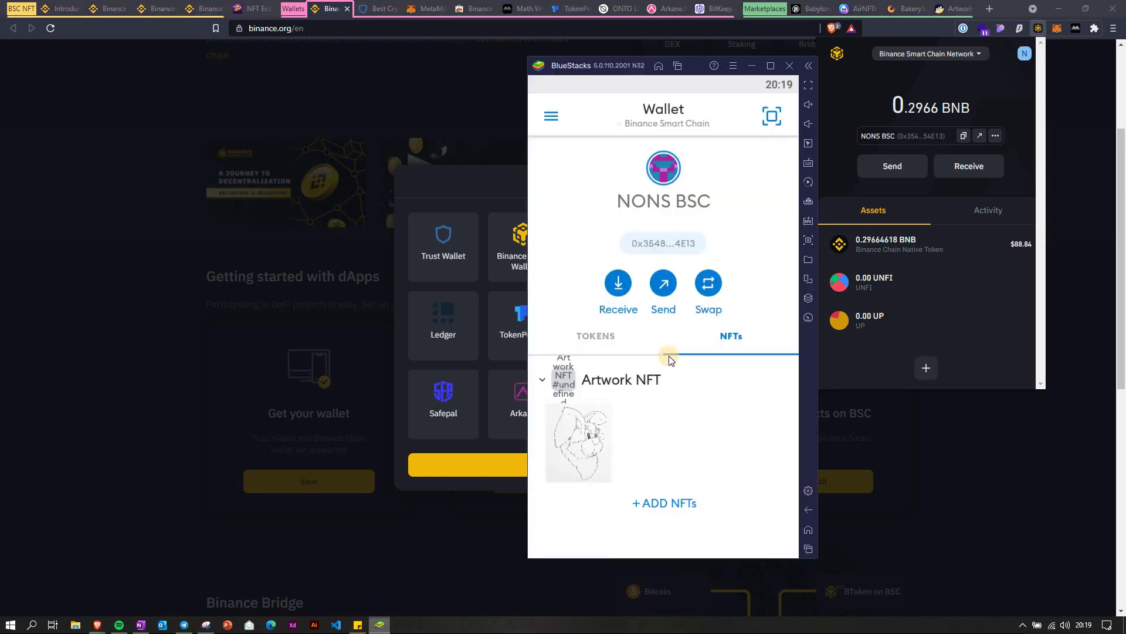
pyautogui.click(812, 530)
pyautogui.click(666, 181)
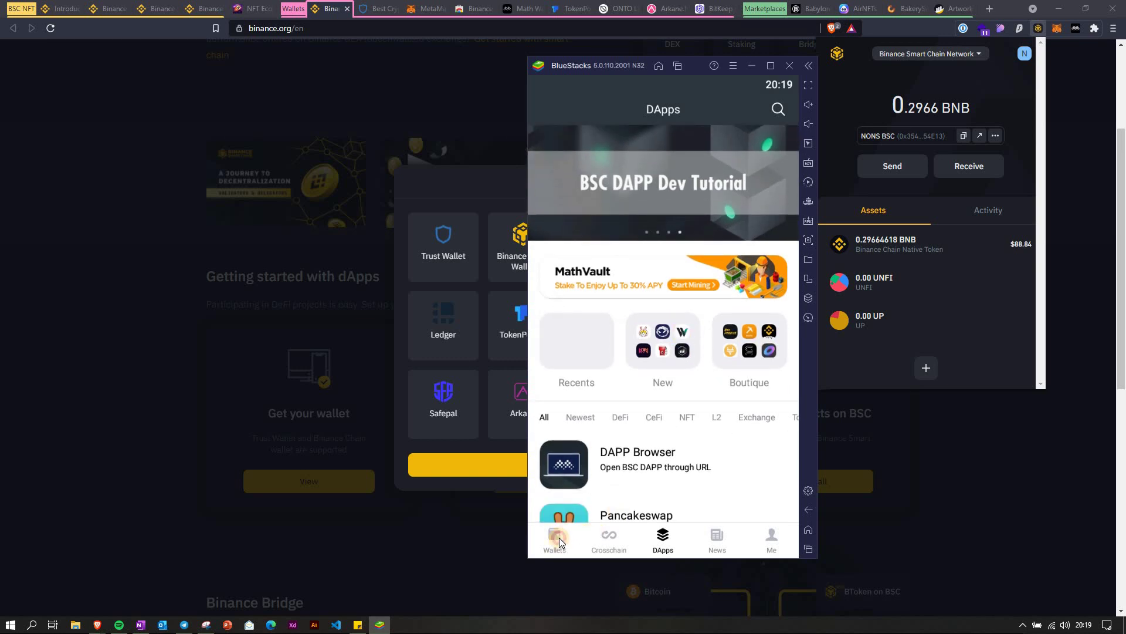
pyautogui.click(557, 537)
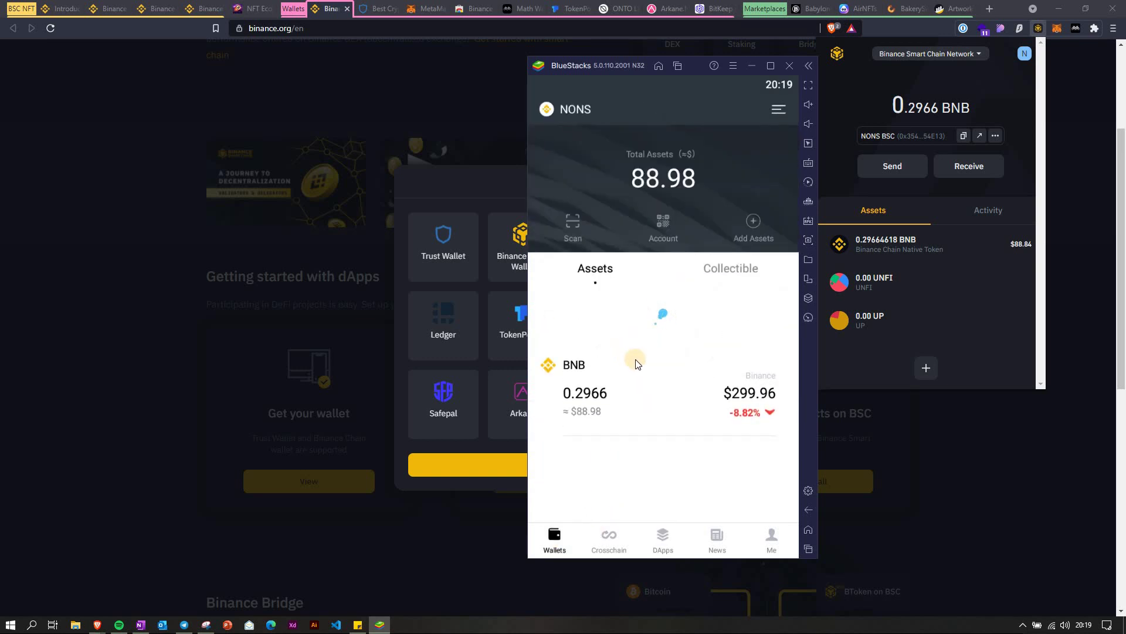
pyautogui.click(732, 271)
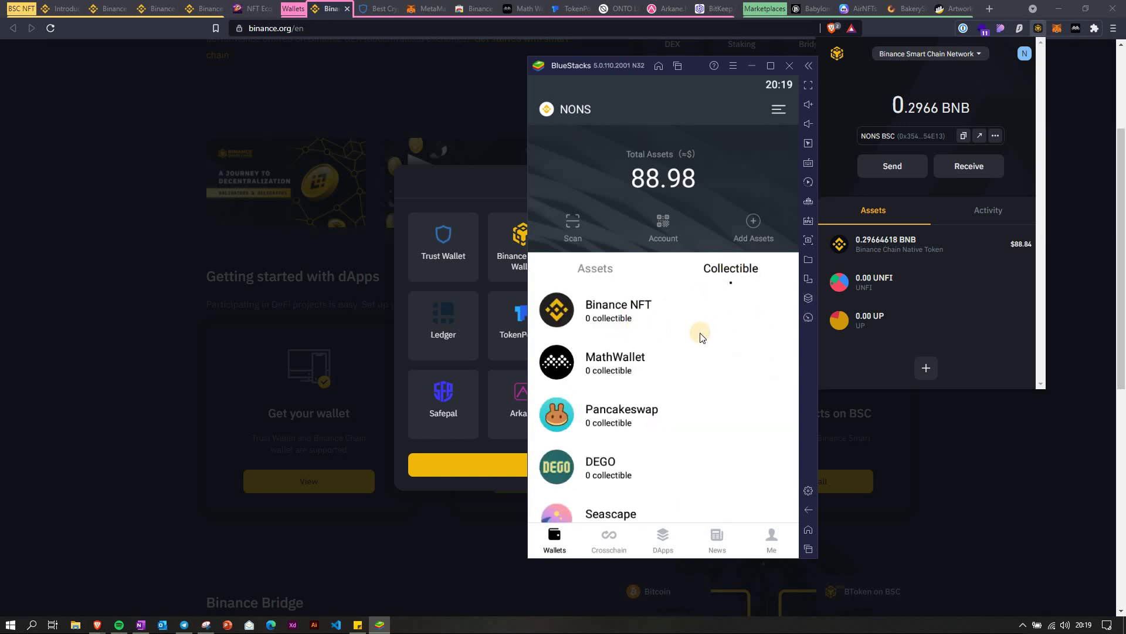
# Step: Browse the collectibles and open the Binance NFT collection, then return to the list
pyautogui.scroll(-5, 702, 339)
pyautogui.scroll(-3, 701, 340)
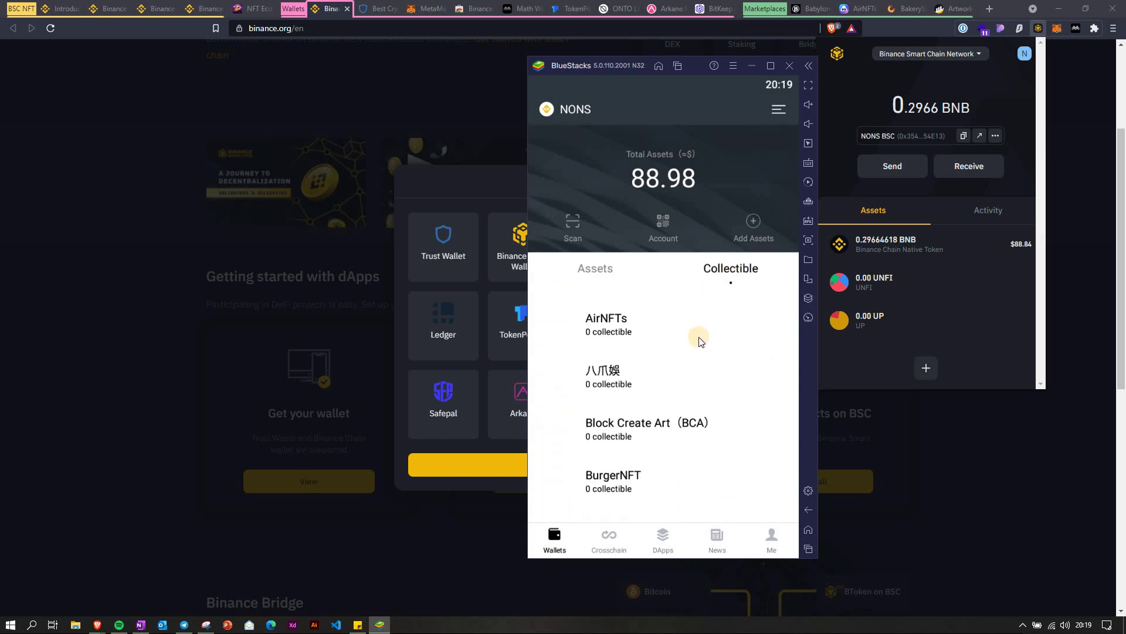
pyautogui.scroll(4, 698, 343)
pyautogui.scroll(5, 694, 347)
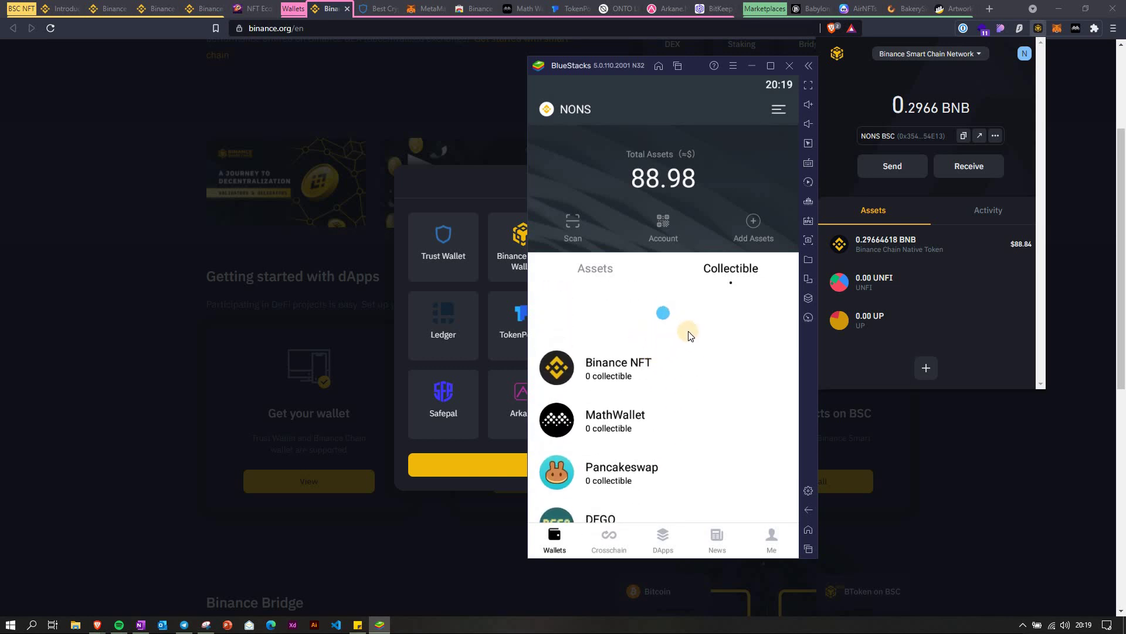
pyautogui.click(659, 315)
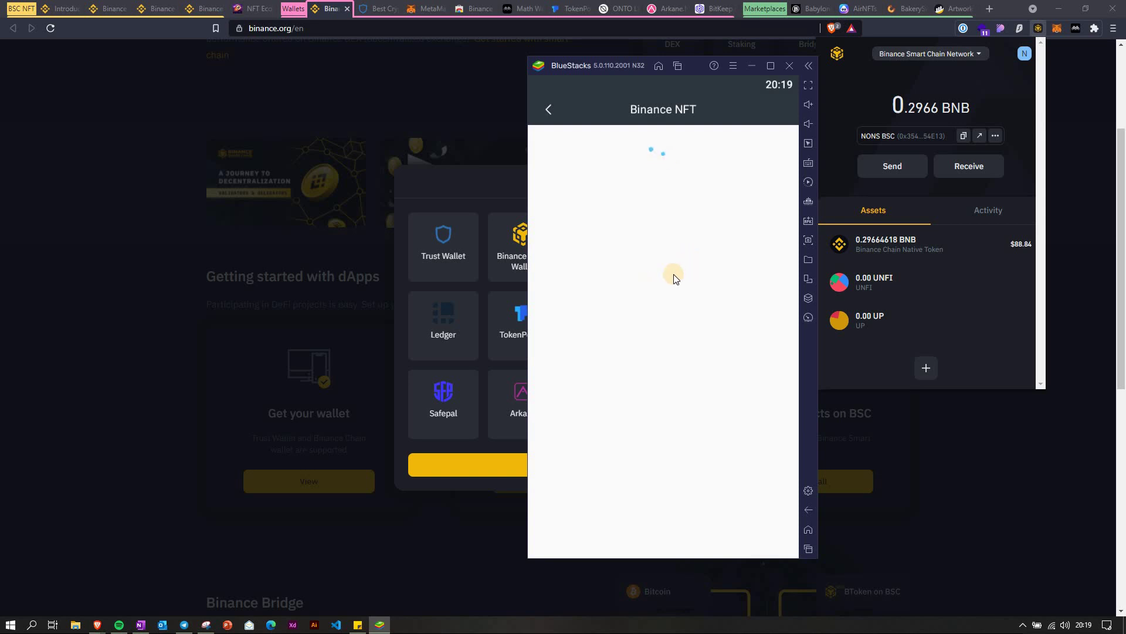
pyautogui.click(548, 108)
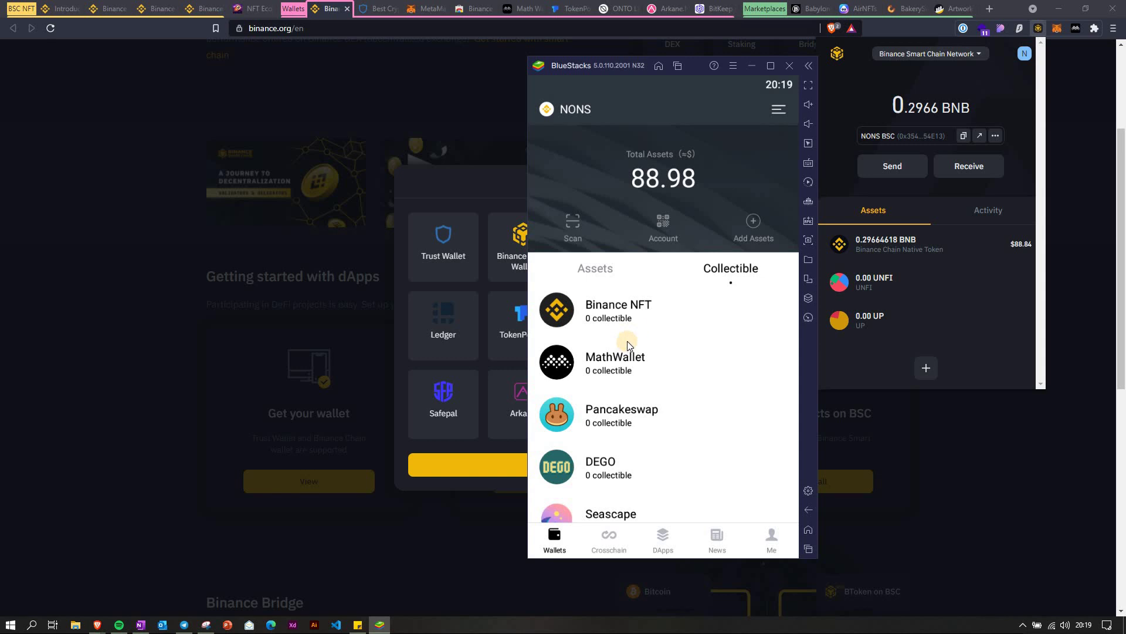
# Step: Look through Math Wallet's DApps page and its search, then return to the Android home screen
pyautogui.click(664, 536)
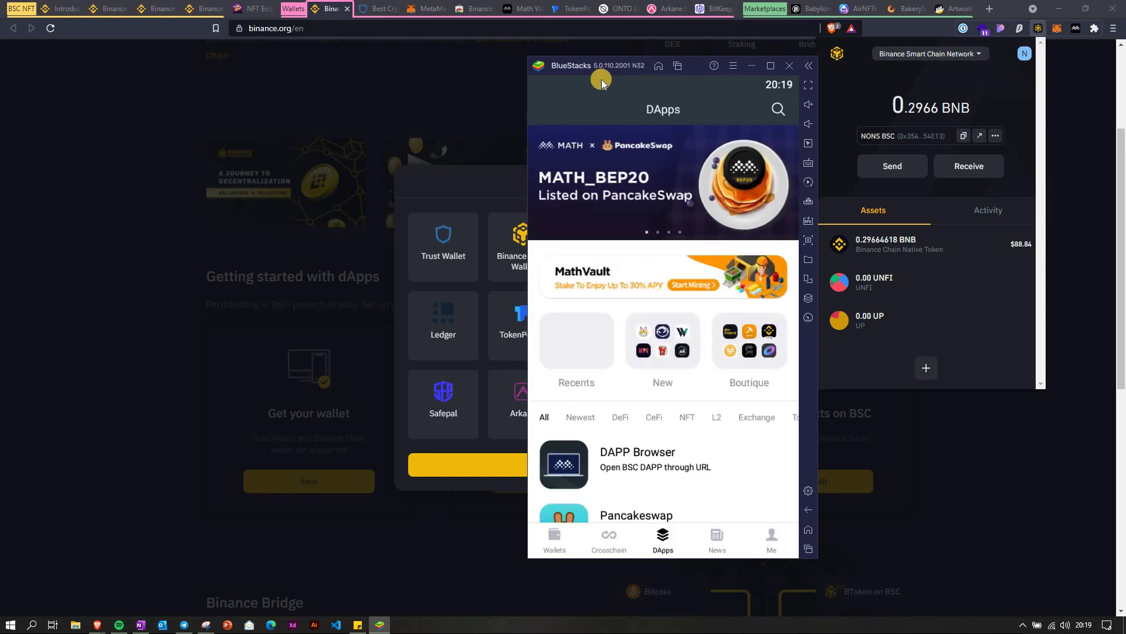
pyautogui.click(773, 112)
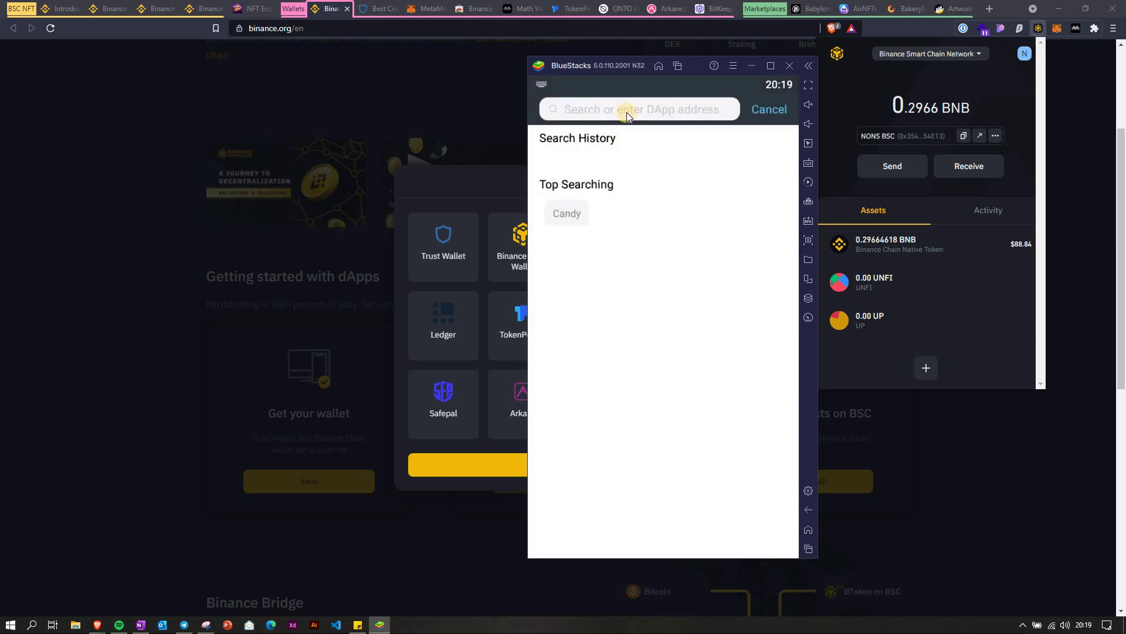
pyautogui.click(764, 109)
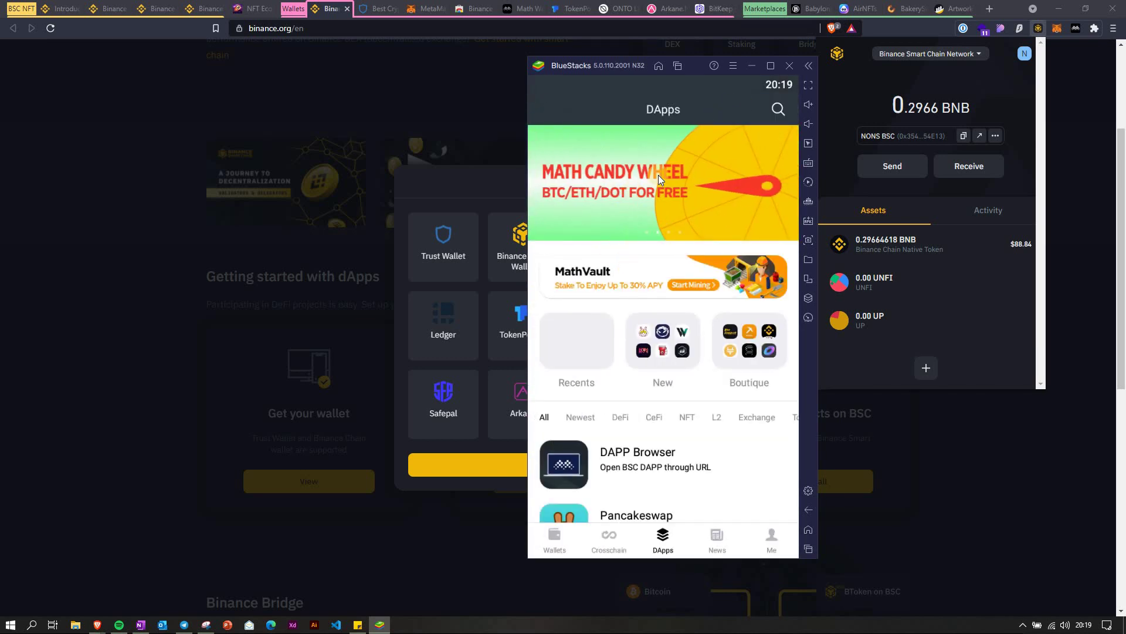
pyautogui.scroll(-5, 660, 426)
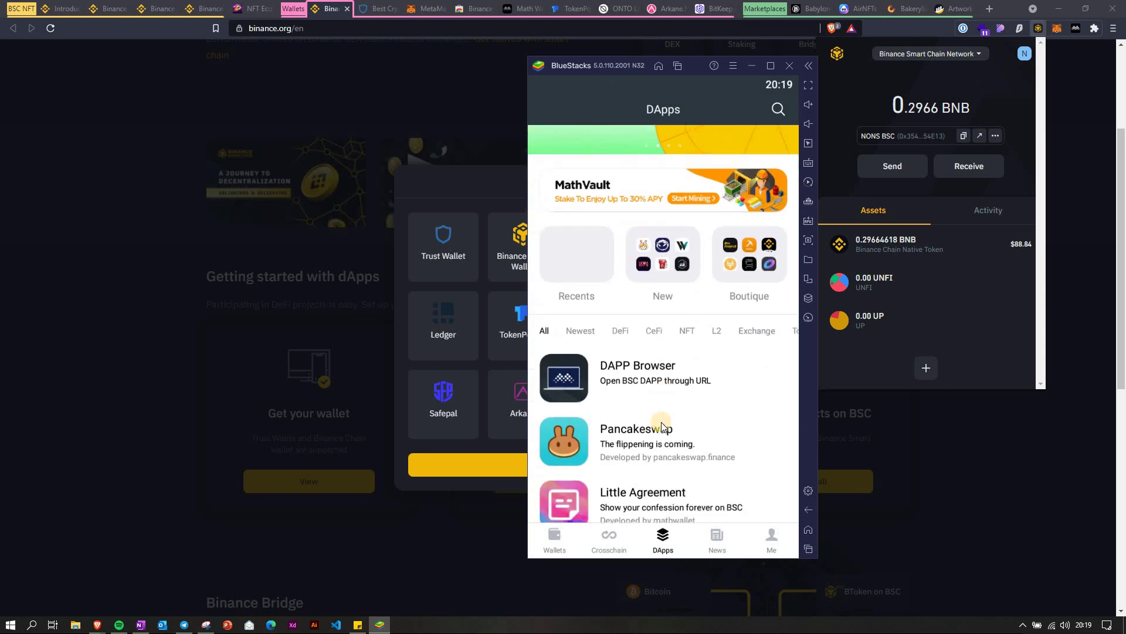
pyautogui.scroll(5, 661, 410)
pyautogui.click(775, 110)
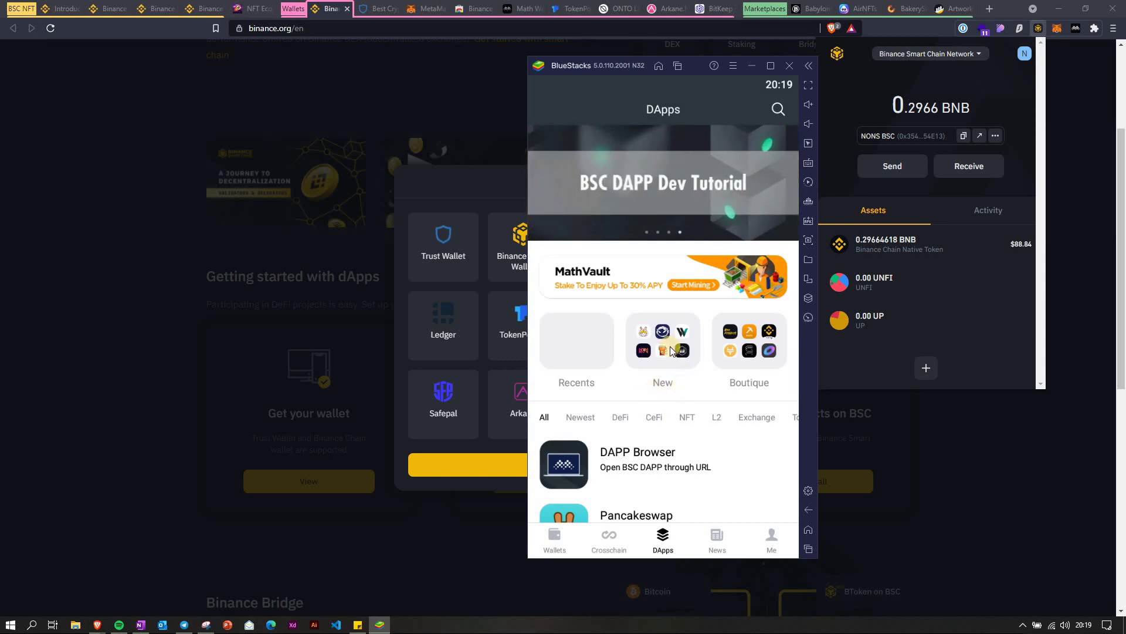
pyautogui.click(808, 531)
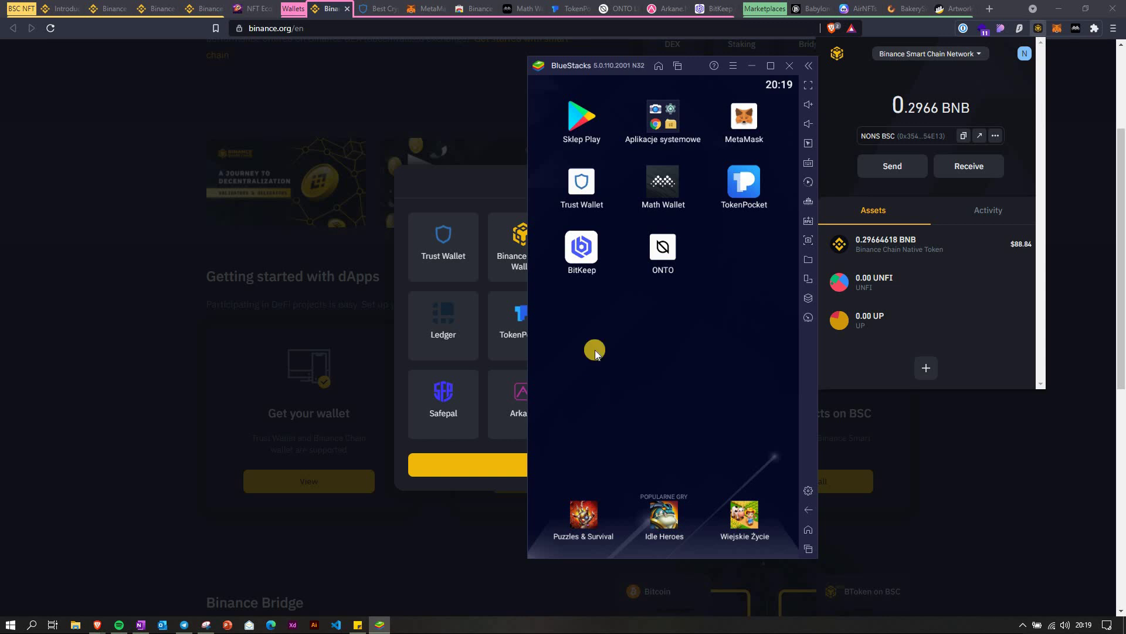
# Step: Launch TokenPocket and view the Math Wallet and TokenPocket websites in the browser
pyautogui.click(743, 177)
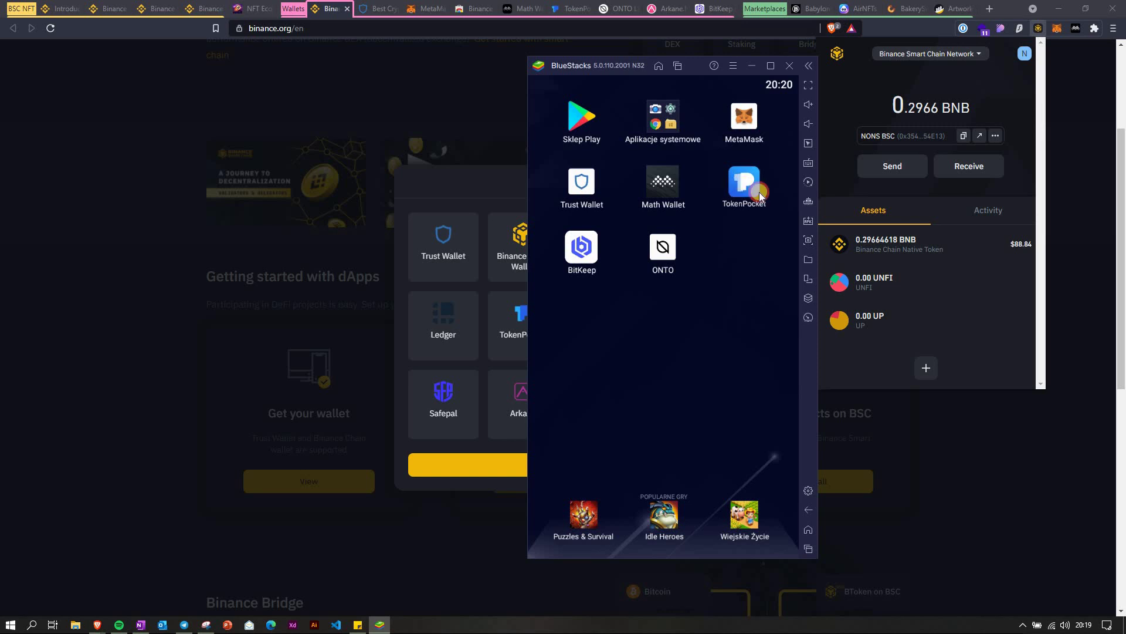
pyautogui.click(516, 10)
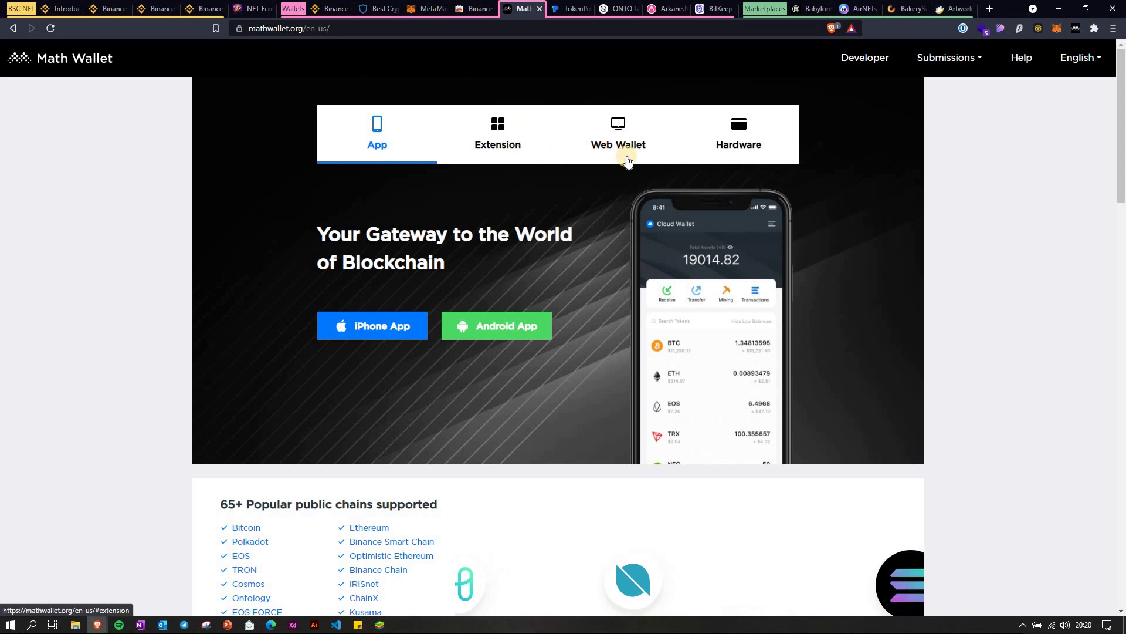
pyautogui.click(570, 8)
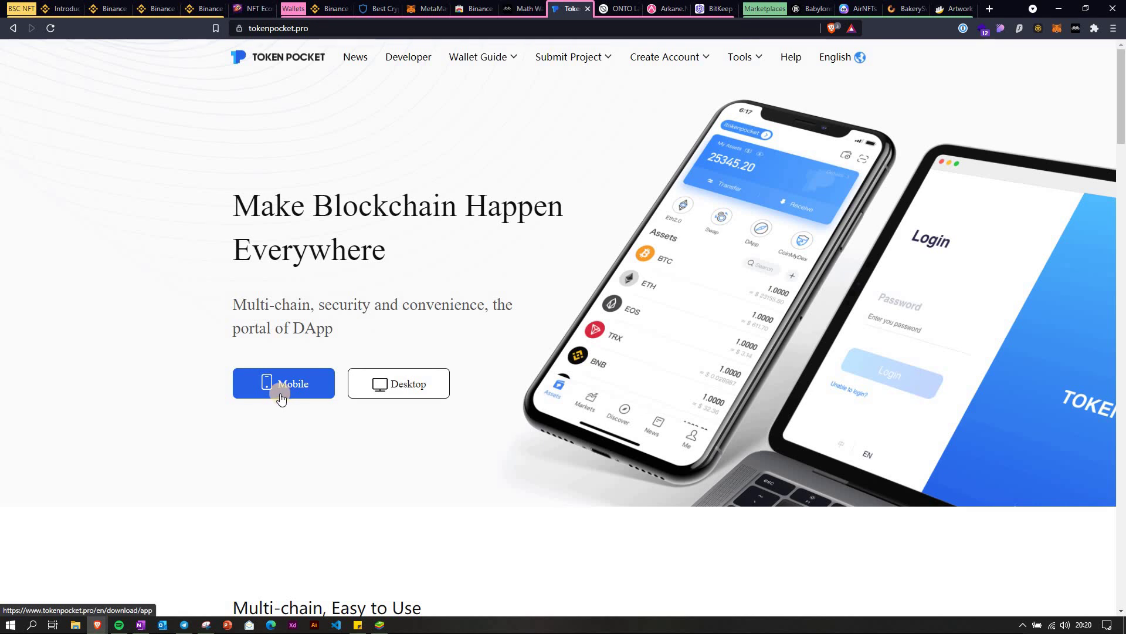
# Step: Show TokenPocket's Discover DApps page, then view the onto.app homepage
pyautogui.click(380, 624)
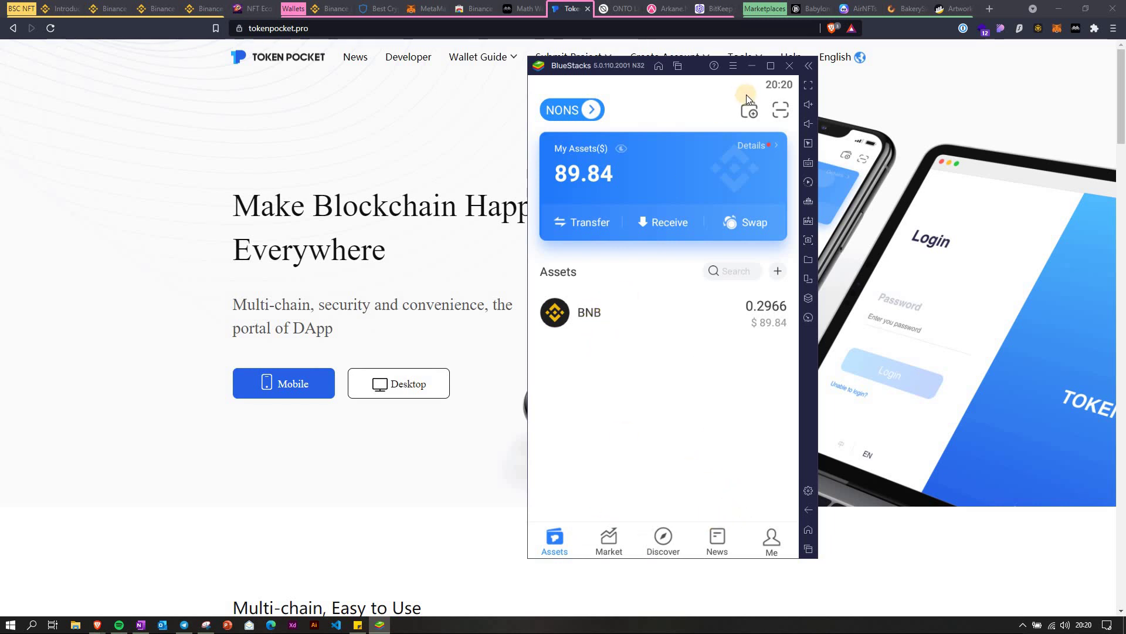
pyautogui.click(662, 535)
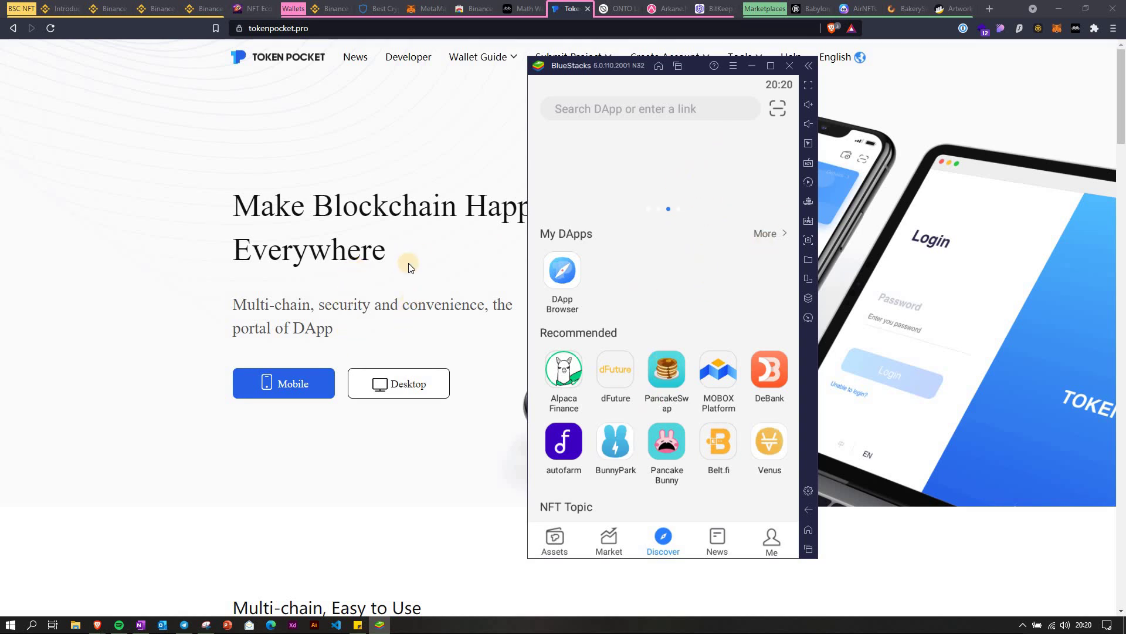
pyautogui.click(617, 8)
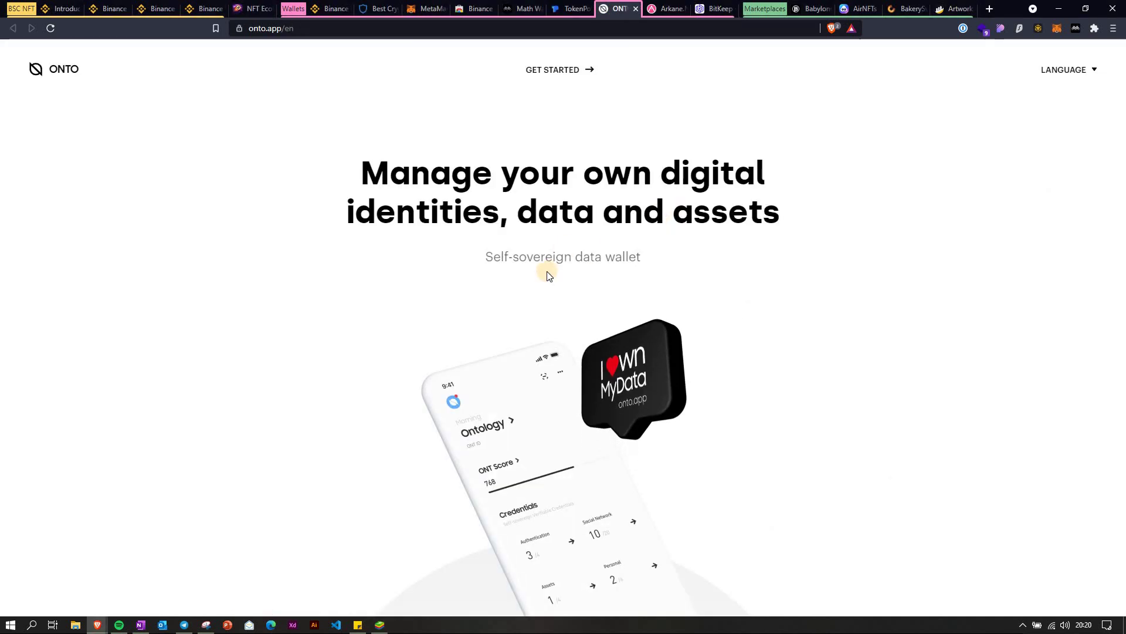
# Step: Jump to onto.app's download buttons via Get Started, then switch back to BlueStacks
pyautogui.scroll(-4, 574, 191)
pyautogui.scroll(10, 573, 189)
pyautogui.click(553, 70)
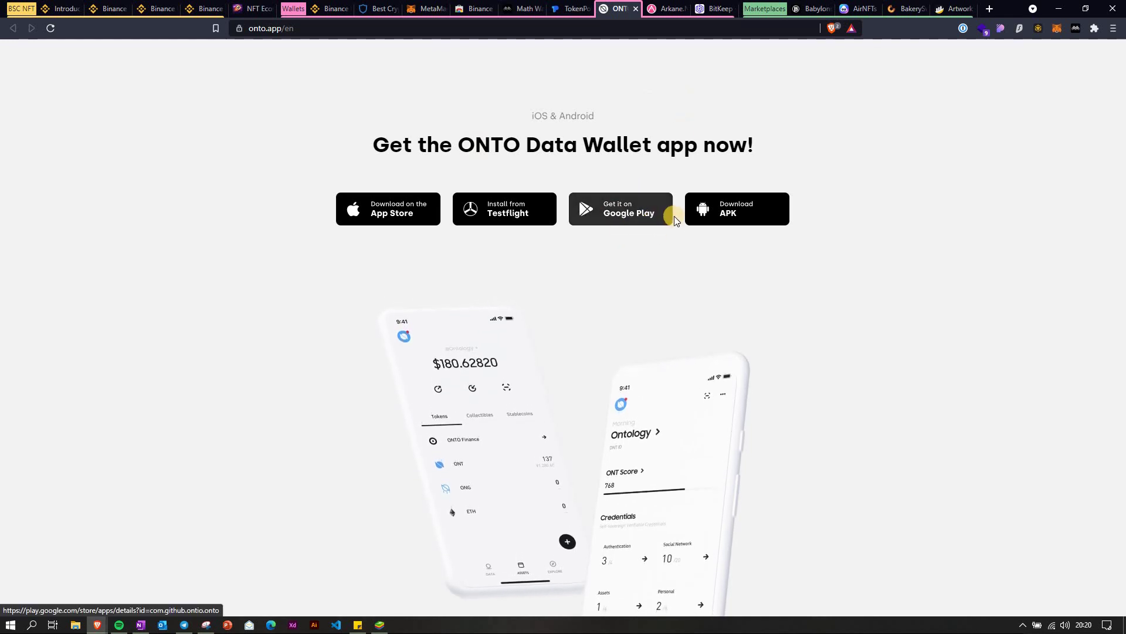
pyautogui.scroll(-1, 709, 242)
pyautogui.scroll(-3, 705, 243)
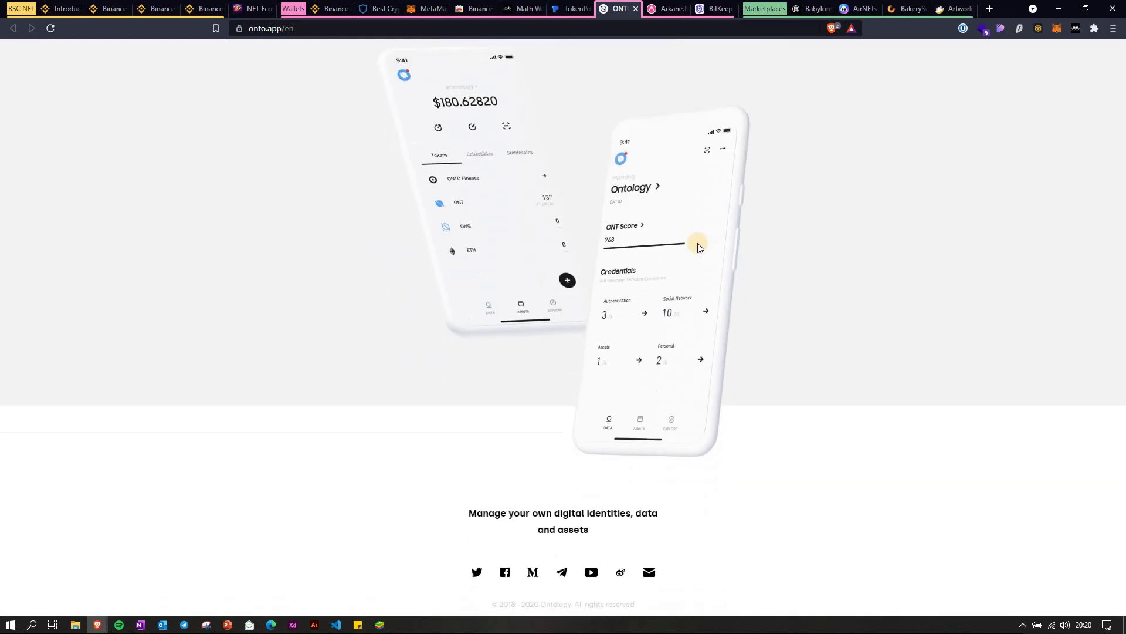
pyautogui.scroll(4, 690, 243)
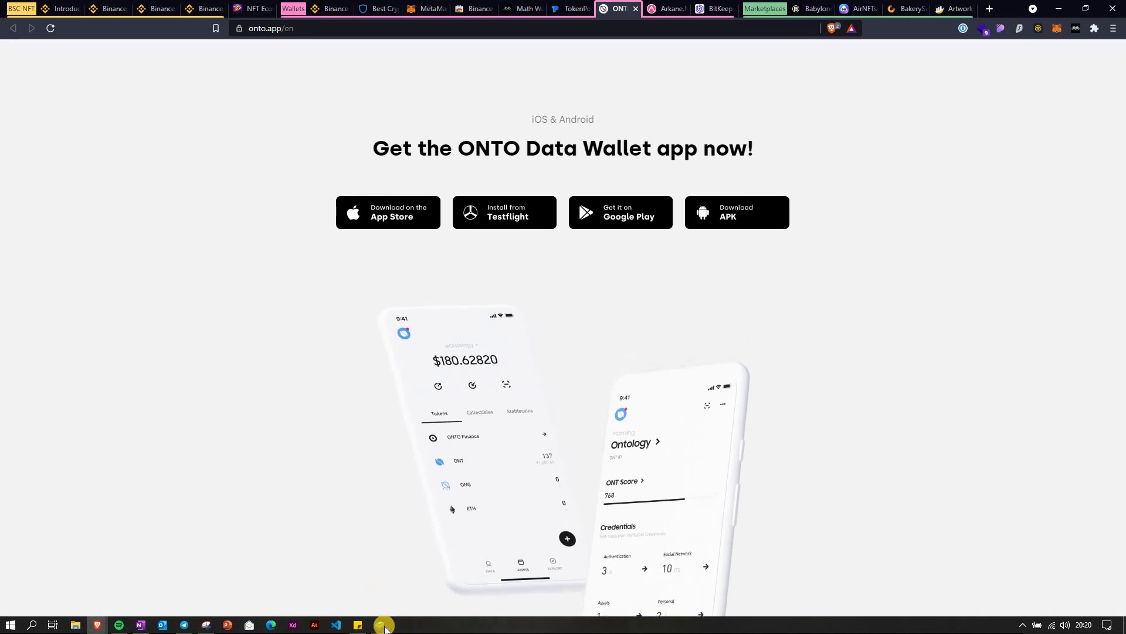
pyautogui.hotkey('alt', 'Tab')
# Step: Launch the ONTO wallet in BlueStacks and show its Collectibles tab
pyautogui.click(809, 531)
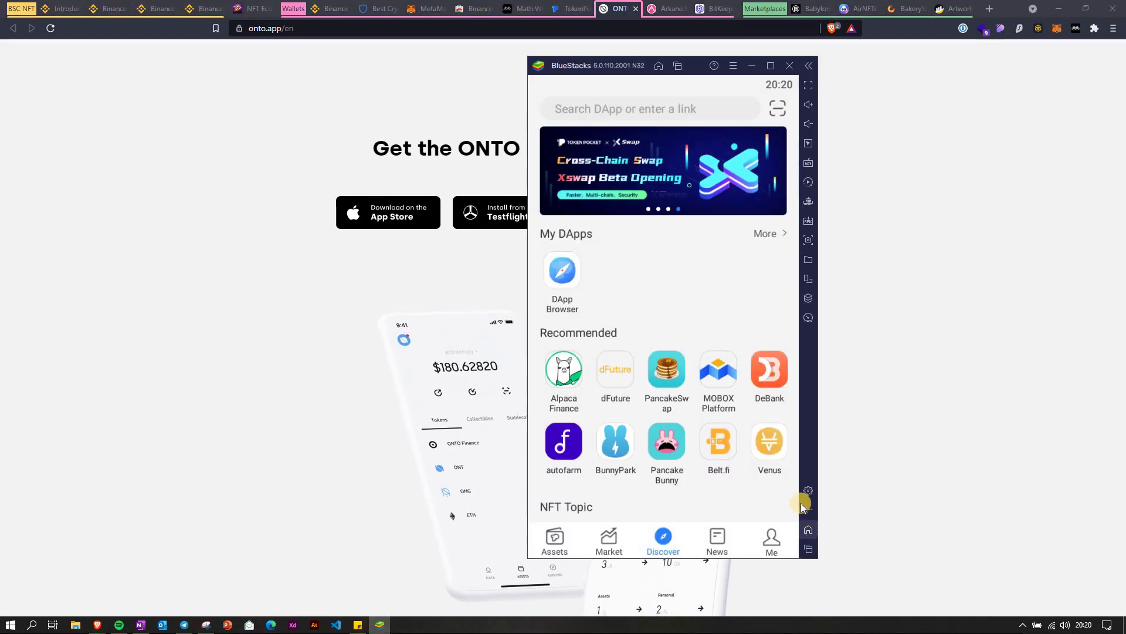
pyautogui.click(665, 245)
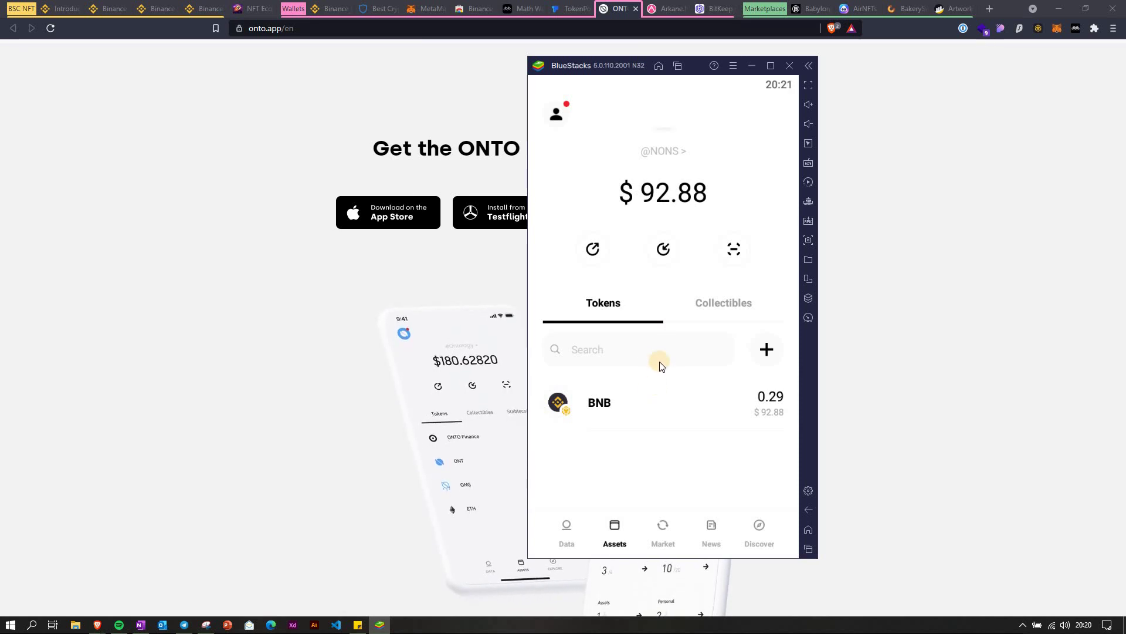
pyautogui.moveTo(628, 54); pyautogui.dragTo(681, 53)
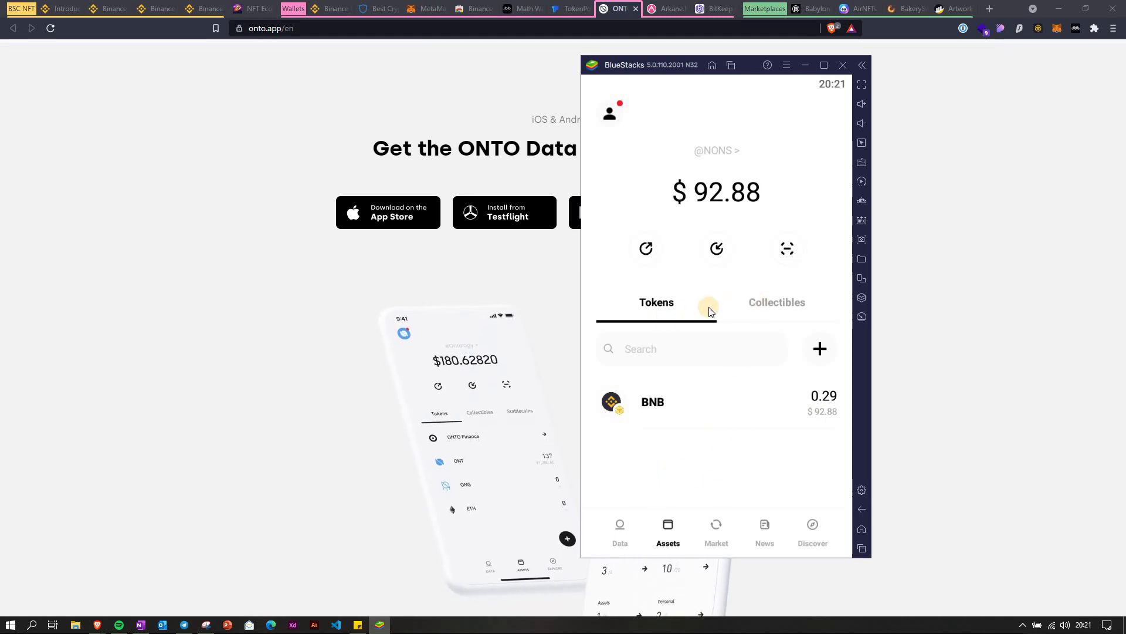
pyautogui.click(766, 303)
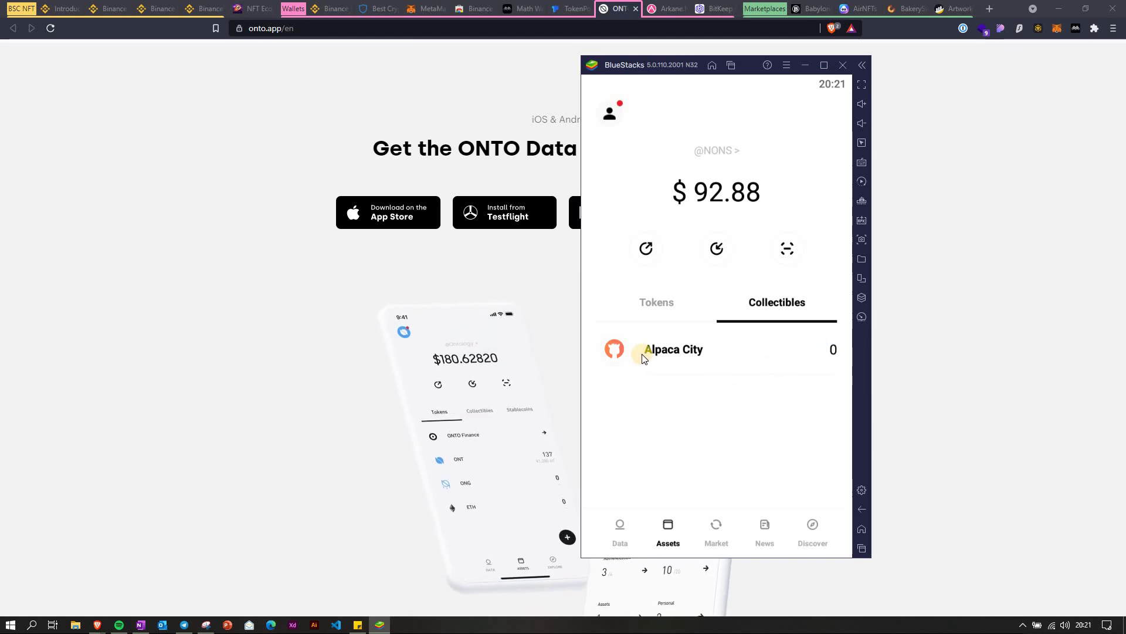
# Step: Check the Alpaca City collection's 0 items, then toggle between Tokens and Collectibles
pyautogui.click(683, 355)
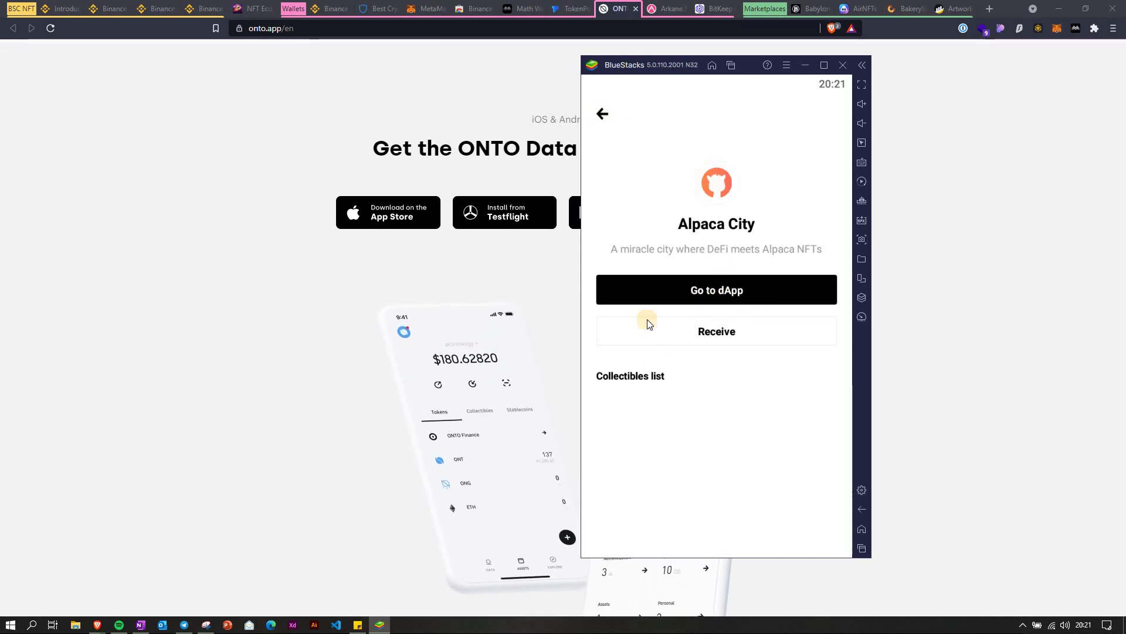
pyautogui.click(604, 114)
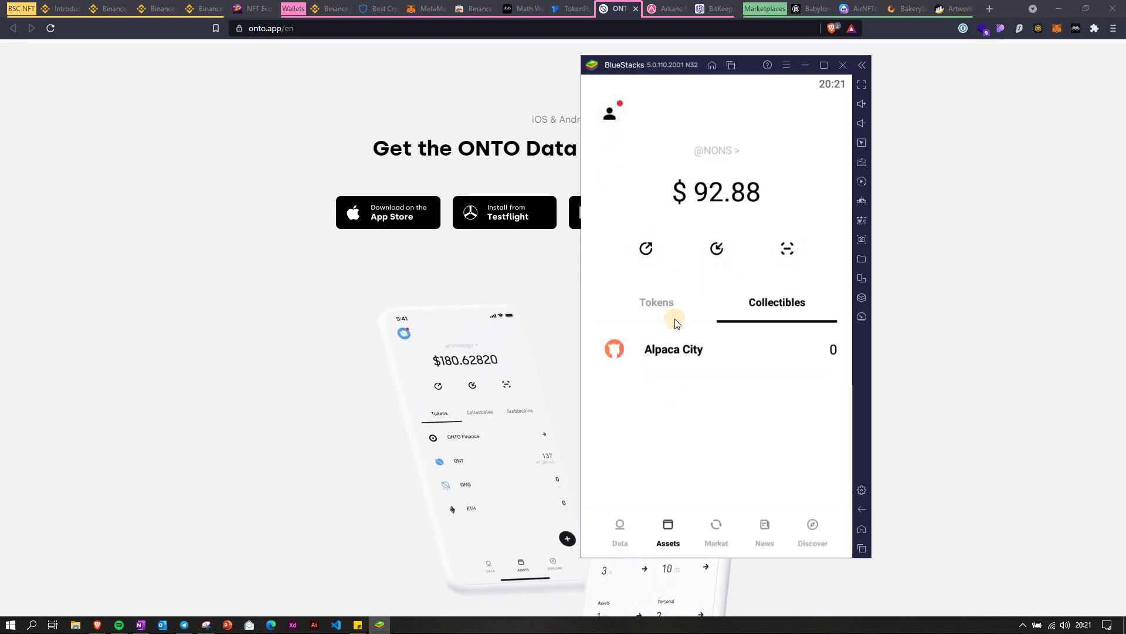
pyautogui.click(651, 311)
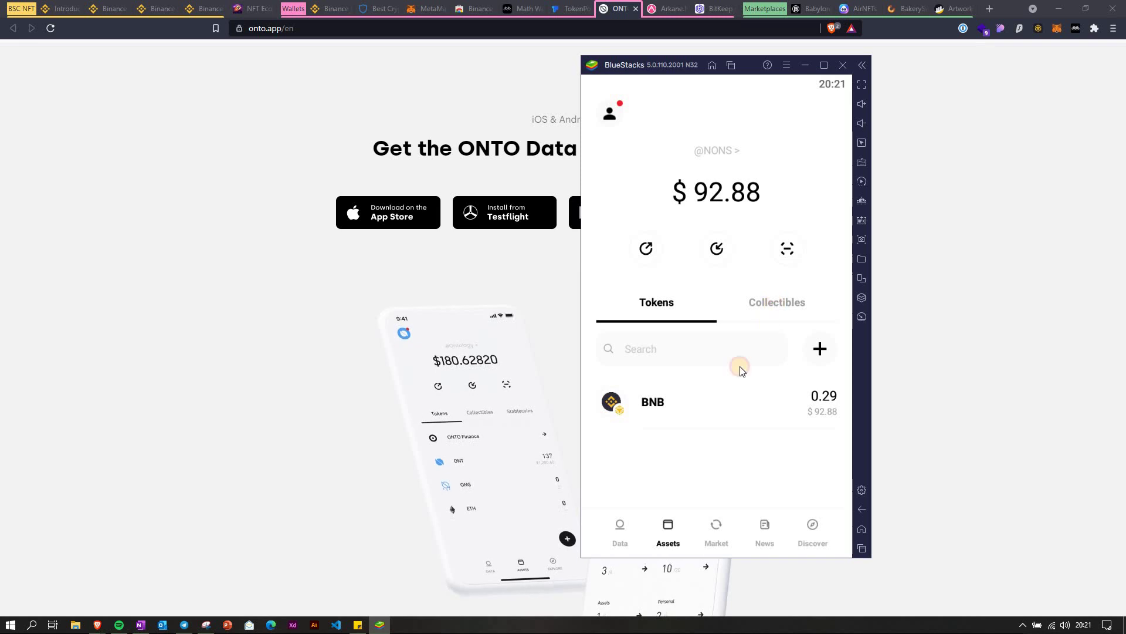
pyautogui.moveTo(731, 364); pyautogui.dragTo(713, 417)
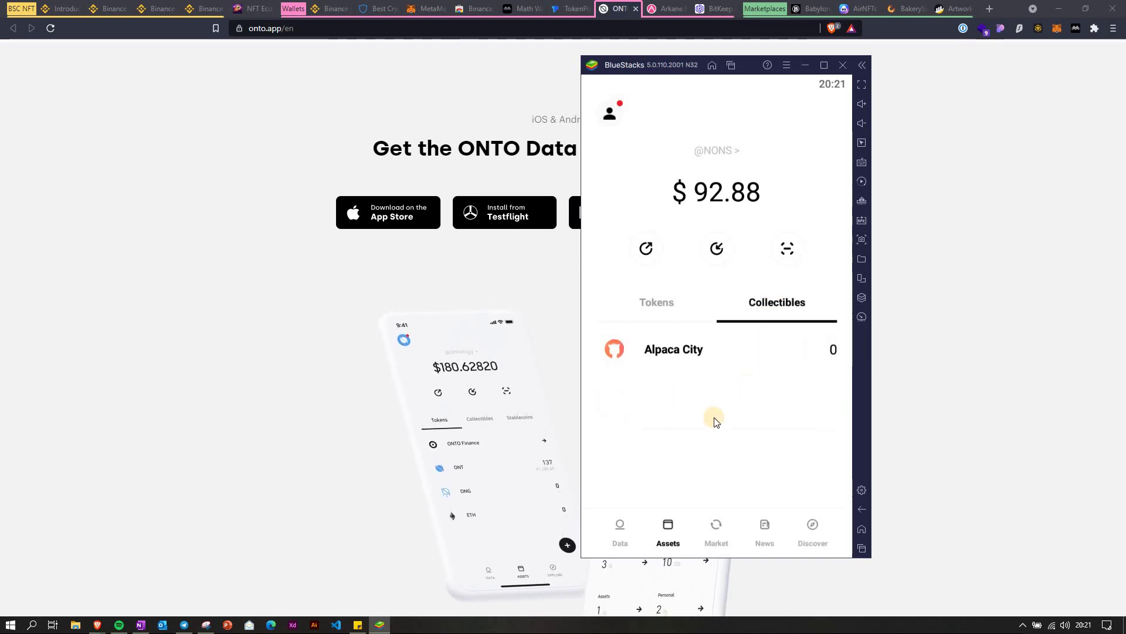